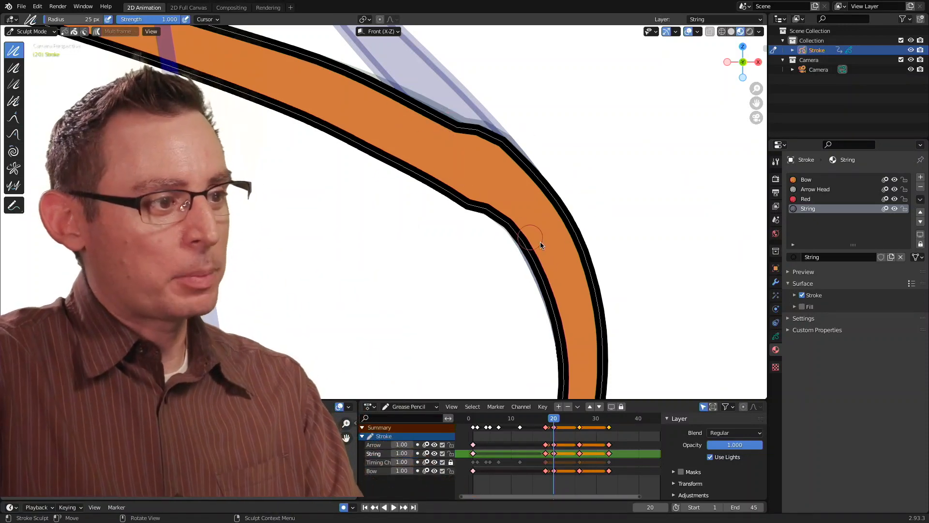
- Switch to Edit Mode and move the kink points on the outer edge of the bow's upper bend along the curve
scroll(531, 263, down, 6)
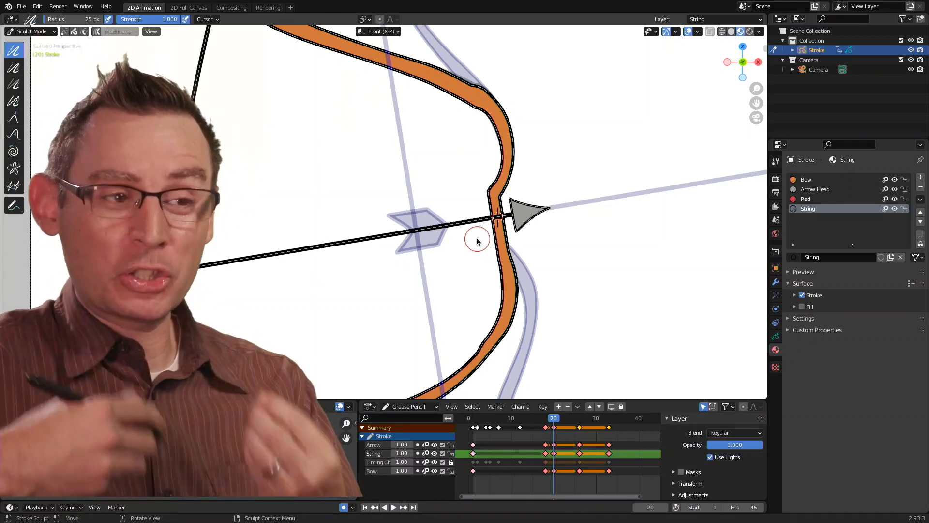
scroll(507, 114, up, 6)
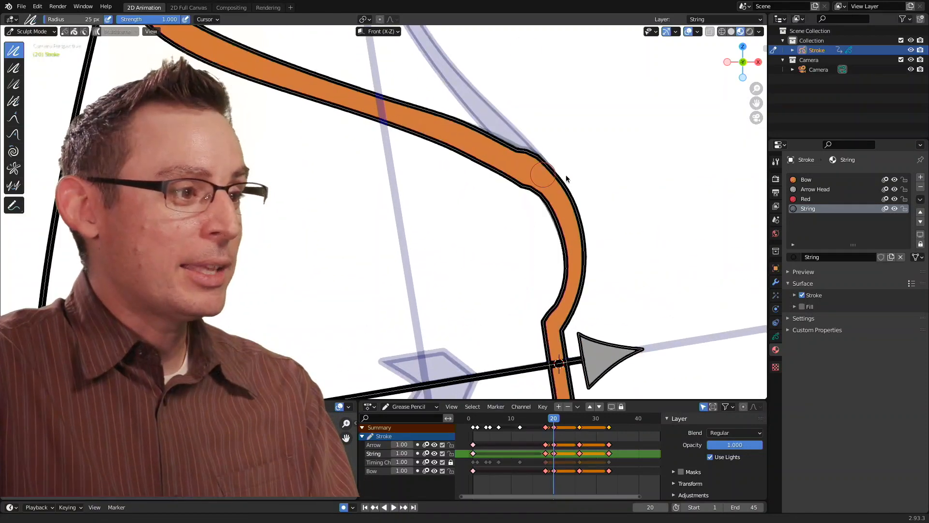
scroll(543, 191, up, 3)
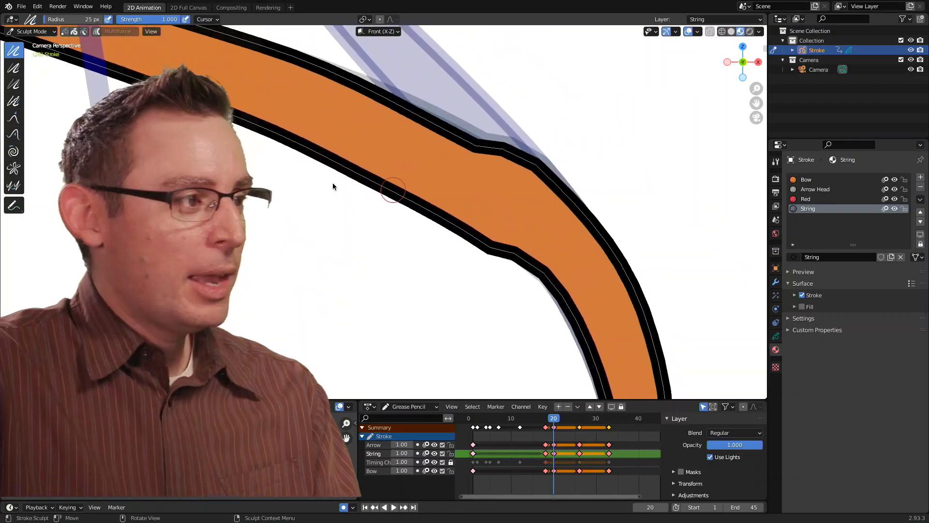
click(33, 31)
click(32, 54)
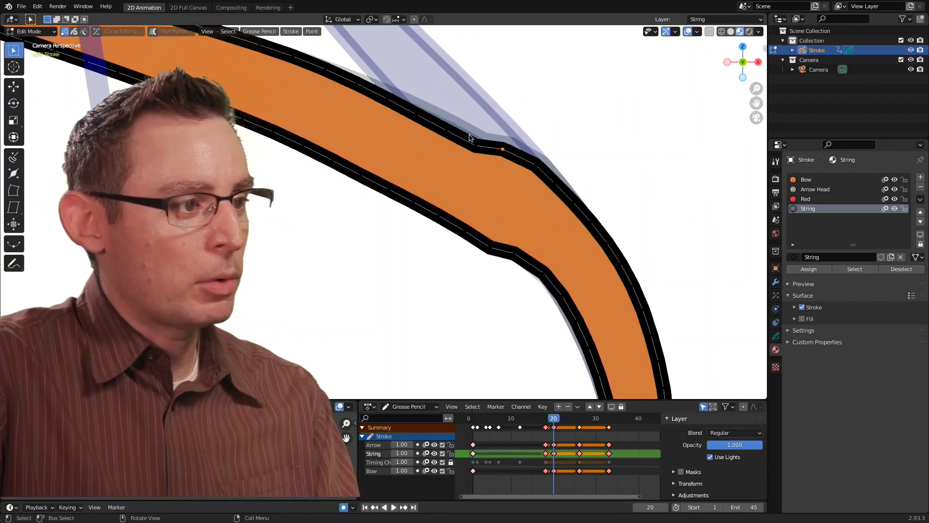
shift+middle_drag(479, 162, 420, 151)
drag(442, 128, 462, 152)
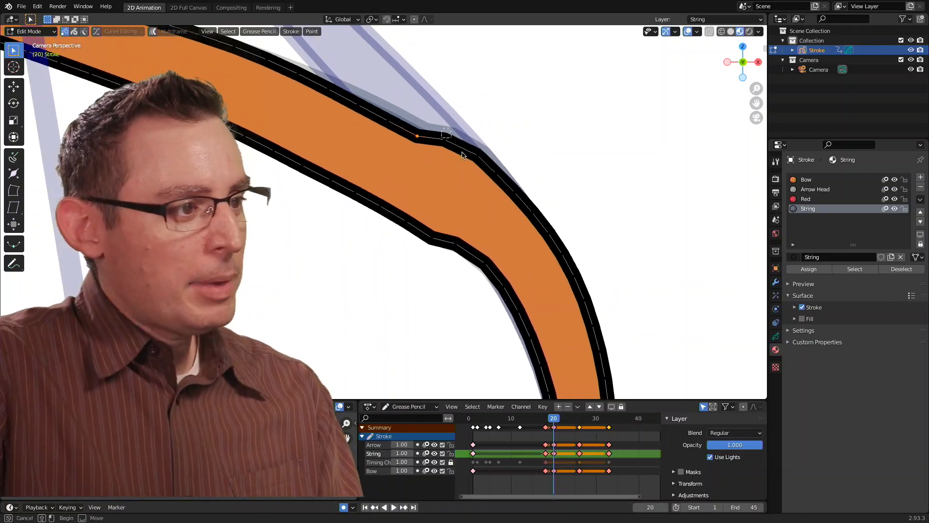
key(g)
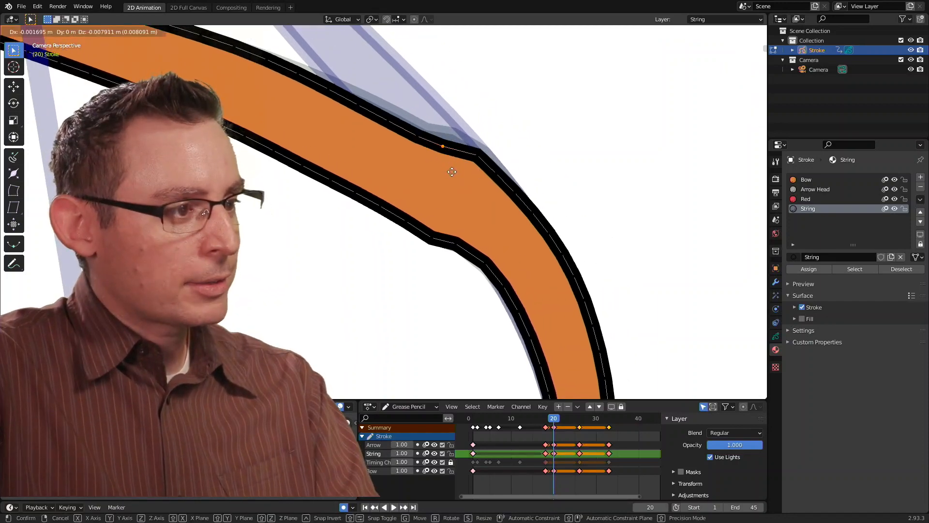
click(479, 187)
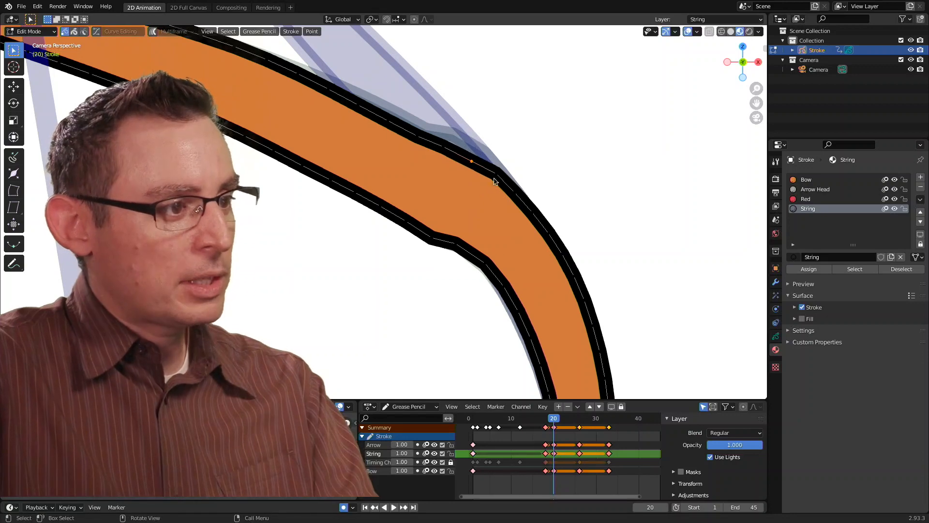
key(g)
click(492, 207)
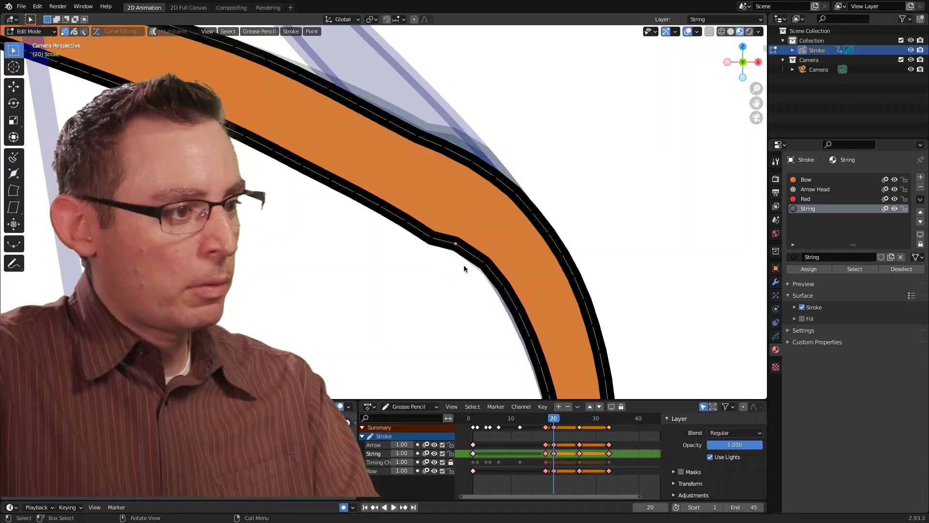
- Move the kink points on the inner edge of the bow's upper bend to follow the curve
key(g)
click(463, 274)
key(g)
click(477, 292)
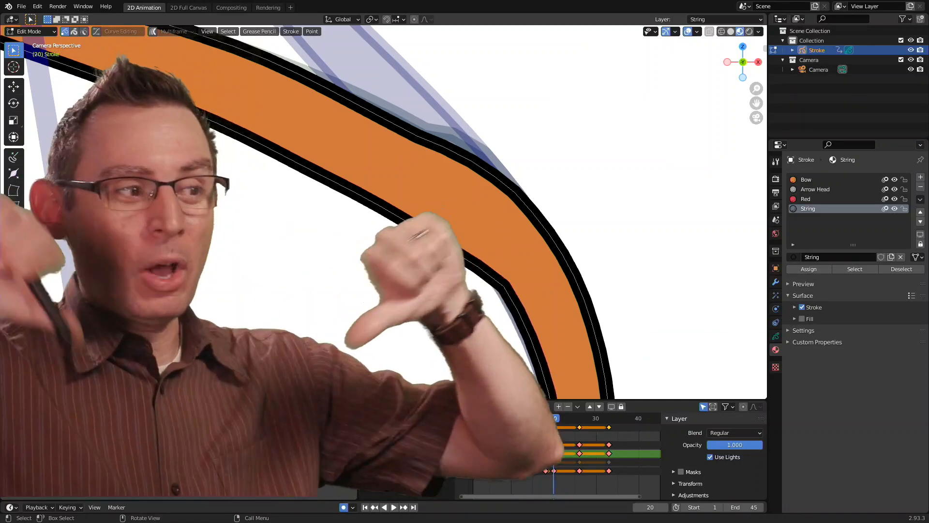
- Undo all the point moves on the bow and return to Sculpt Mode
key(ctrl+z)
key(ctrl+z)
key(ctrl+z)
key(ctrl+z)
key(ctrl+z)
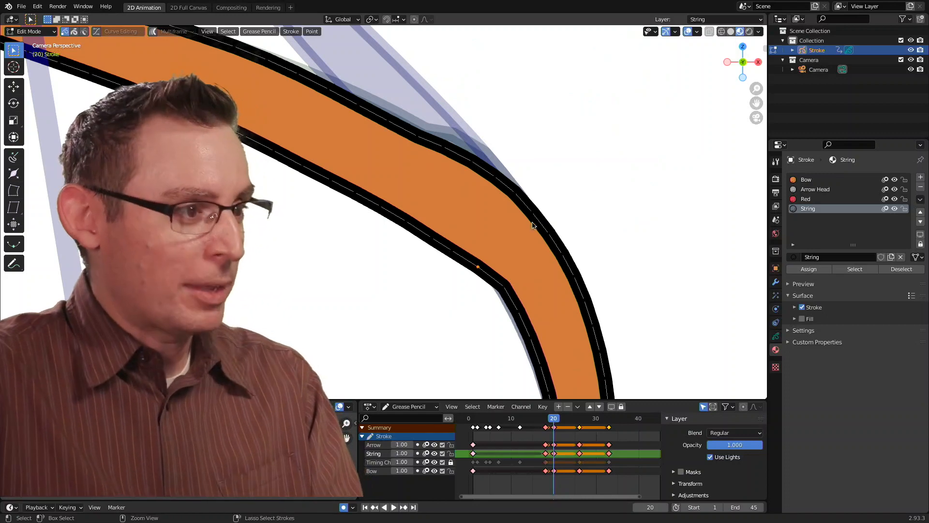
key(ctrl+z)
key(ctrl+z)
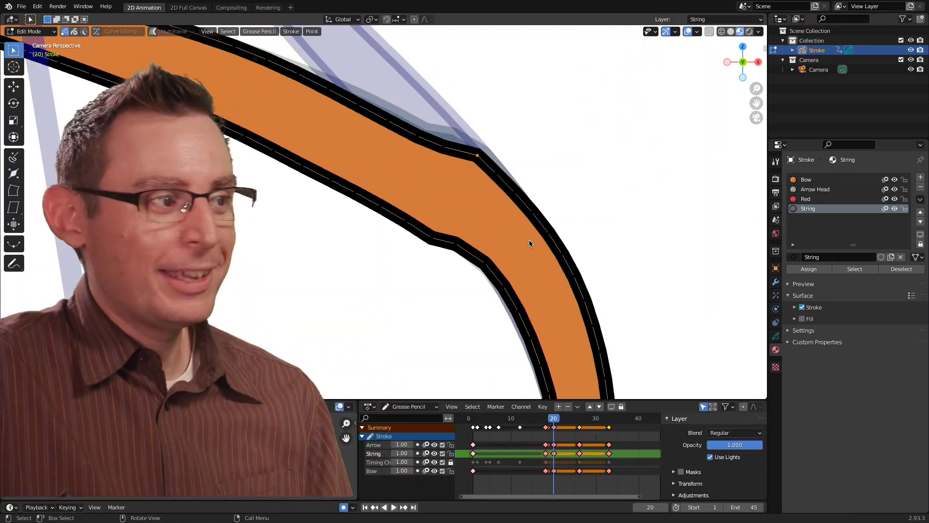
mouse_move(568, 222)
ctrl+middle_down()
mouse_move(537, 232)
mouse_move(542, 222)
ctrl+middle_up()
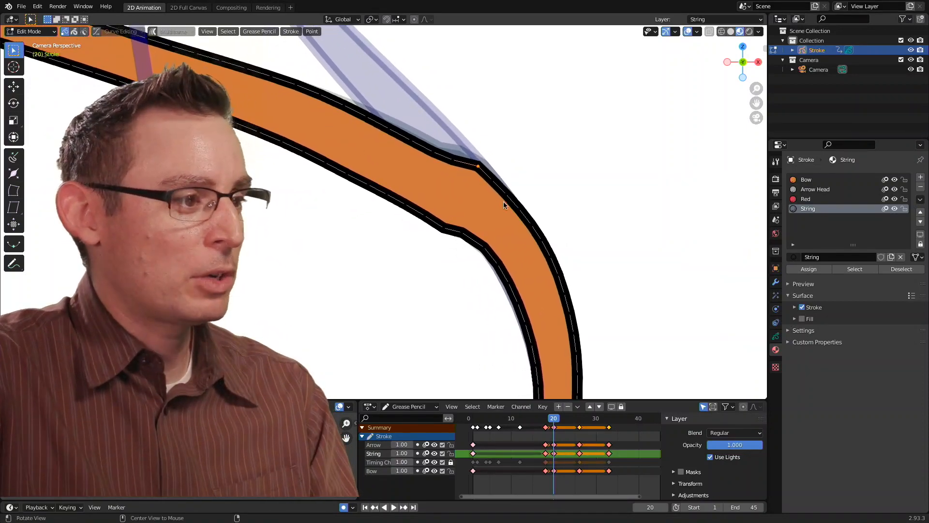
key(ctrl+z)
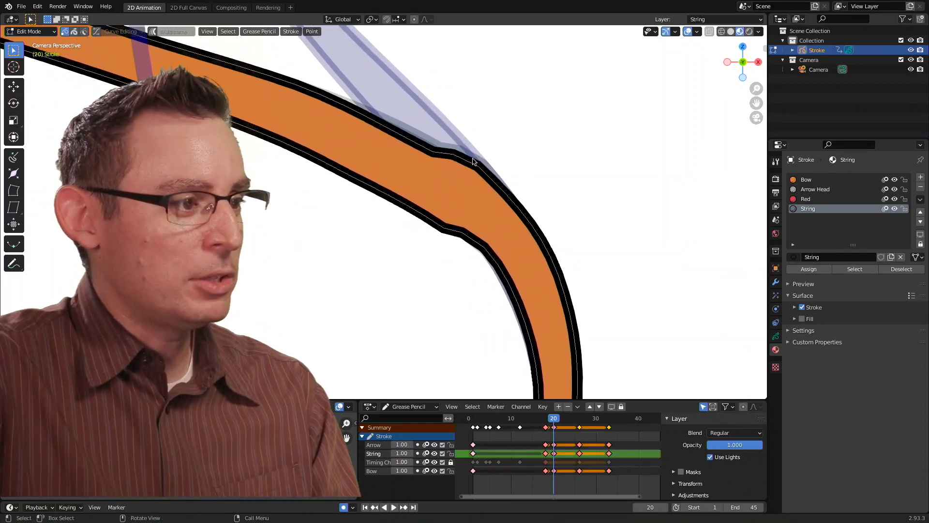
key(ctrl+z)
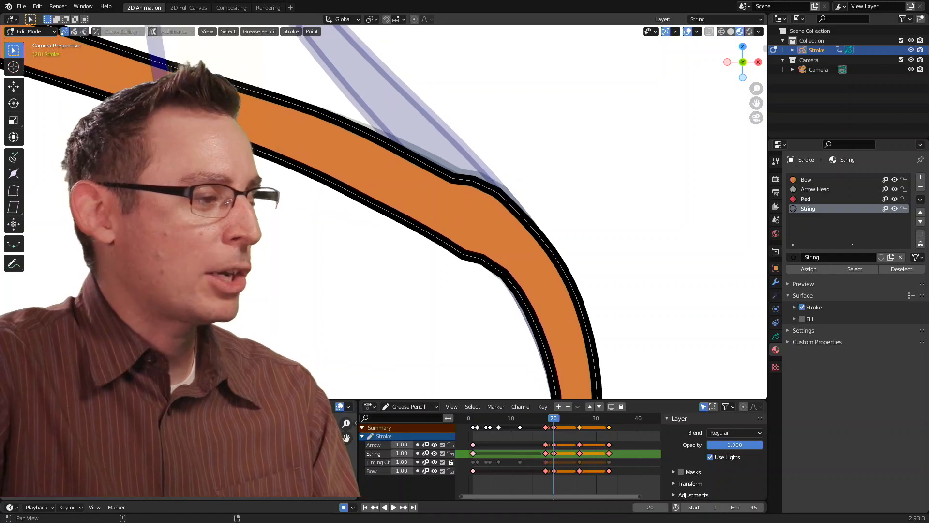
click(30, 32)
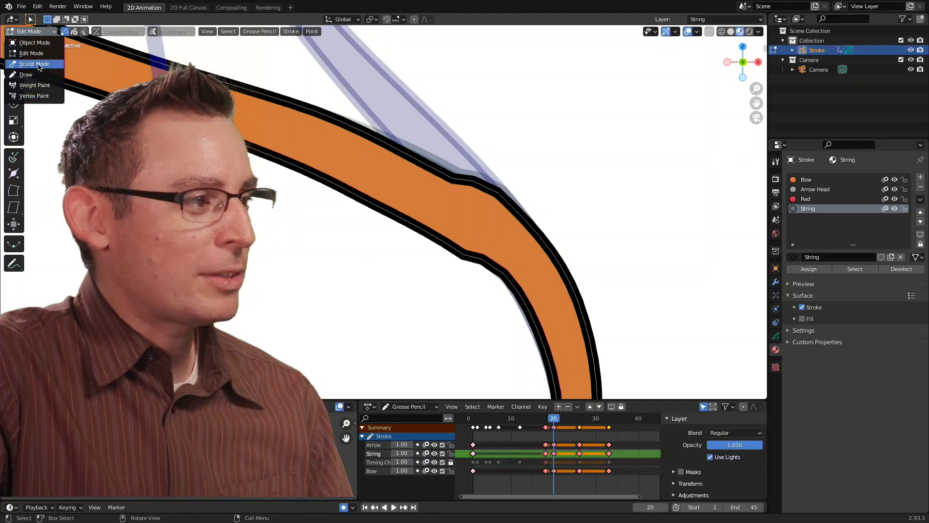
click(35, 64)
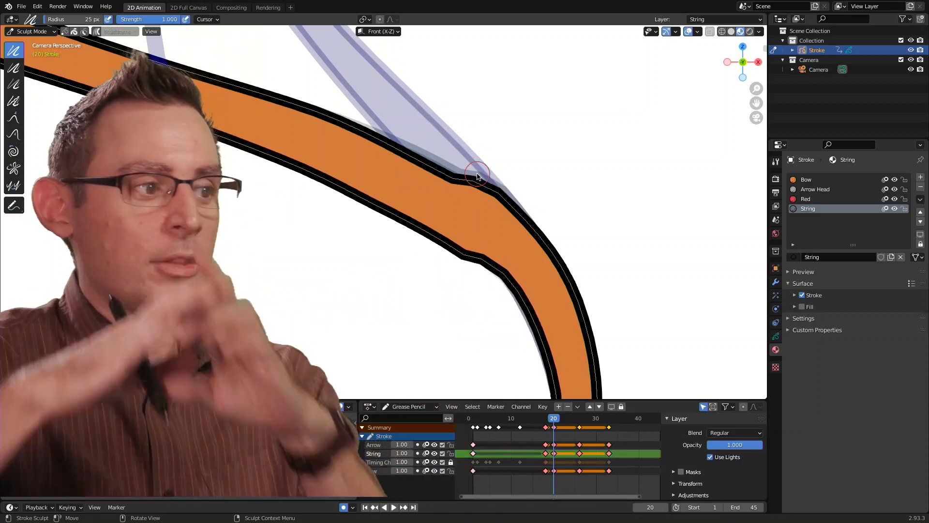
- Set the Smooth brush radius to 59 px and smooth the kinks on both edges of the bow's upper bend
shift+middle_drag(460, 185, 447, 177)
scroll(470, 176, up, 1)
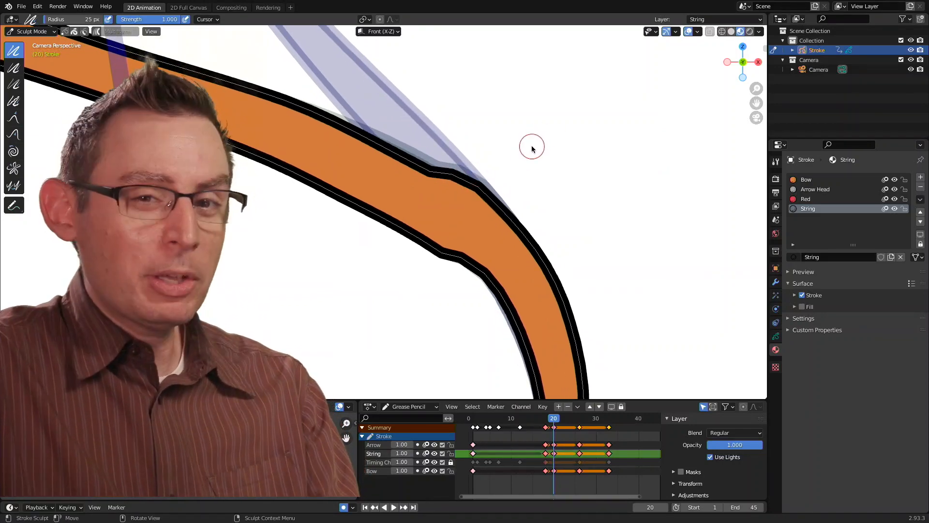
key(f)
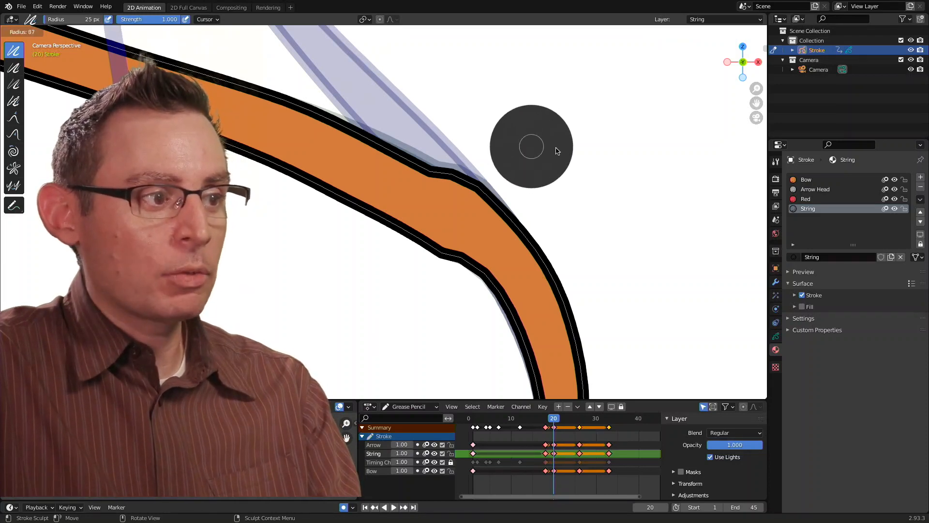
click(549, 150)
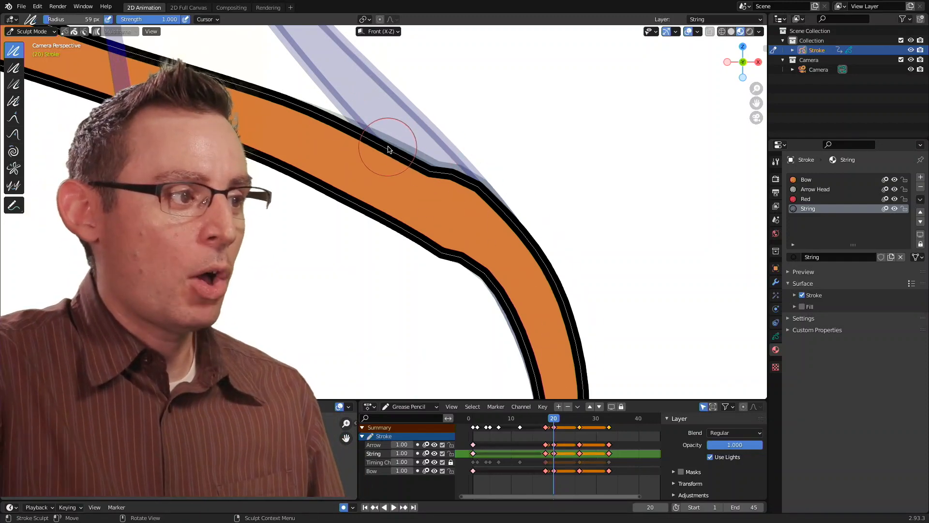
drag(388, 149, 379, 144)
drag(536, 236, 605, 379)
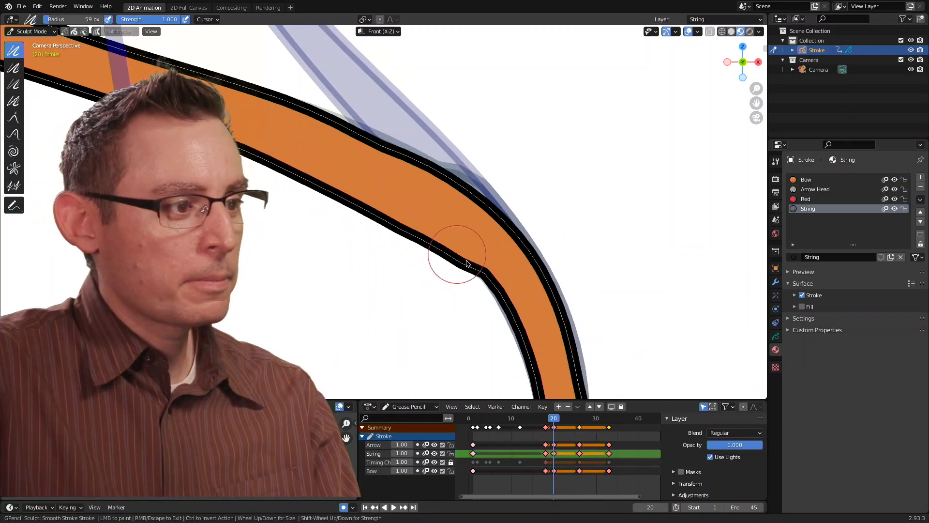
mouse_move(467, 260)
mouse_down()
mouse_move(512, 331)
mouse_move(527, 390)
mouse_up()
- Smooth both edges of the bow limb between the upper bend and the grip near the arrowhead
shift+middle_drag(575, 301, 550, 165)
drag(508, 251, 519, 326)
shift+middle_drag(519, 327, 529, 218)
drag(529, 217, 526, 243)
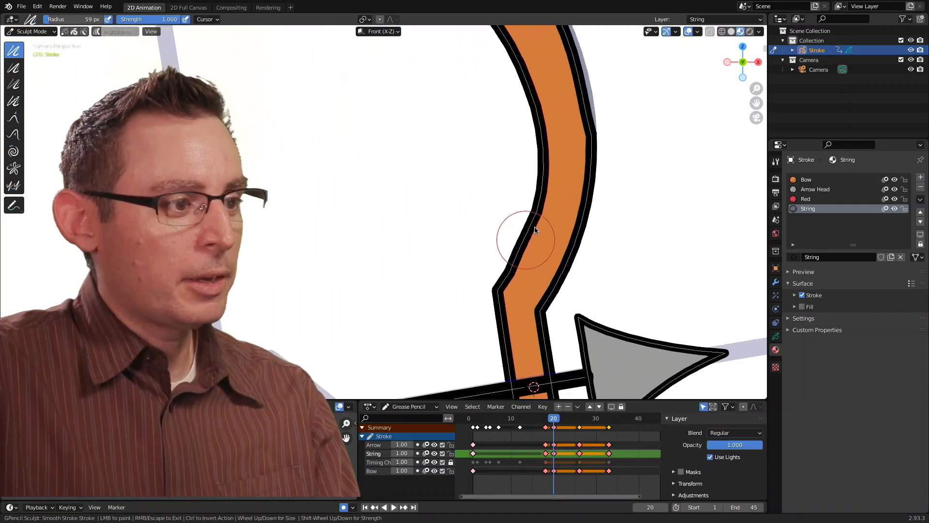
shift+middle_drag(567, 165, 536, 247)
mouse_move(527, 123)
mouse_down()
mouse_move(552, 189)
mouse_move(563, 262)
mouse_up()
mouse_move(599, 216)
ctrl+middle_down()
mouse_move(553, 229)
mouse_move(562, 231)
ctrl+middle_up()
mouse_move(353, 69)
mouse_down()
mouse_move(384, 87)
mouse_move(301, 73)
mouse_up()
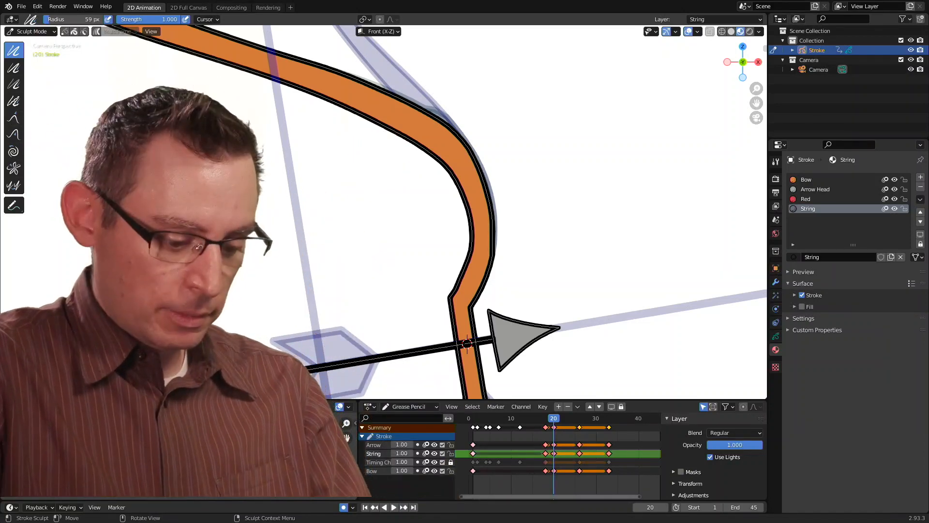
drag(42, 117, 109, 114)
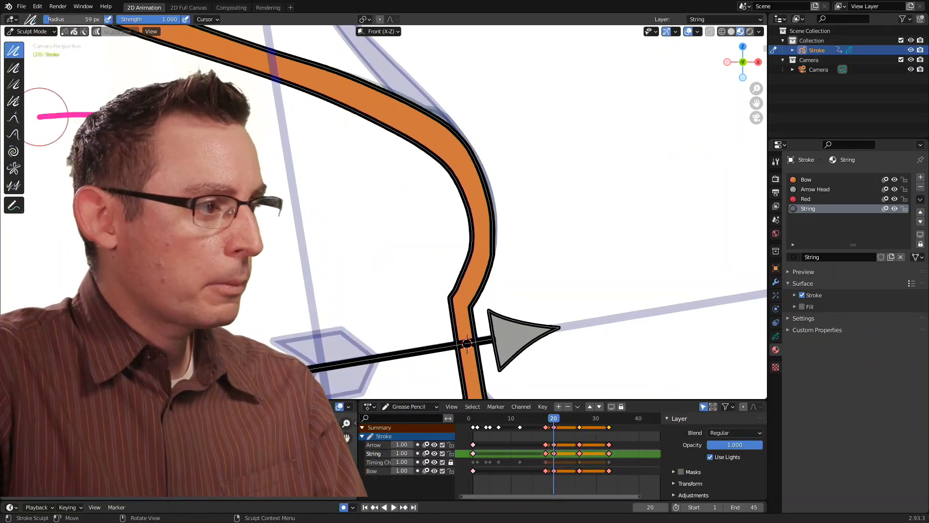
mouse_move(35, 115)
mouse_down()
mouse_move(51, 107)
mouse_move(53, 129)
mouse_move(28, 137)
mouse_move(55, 154)
mouse_up()
click(56, 147)
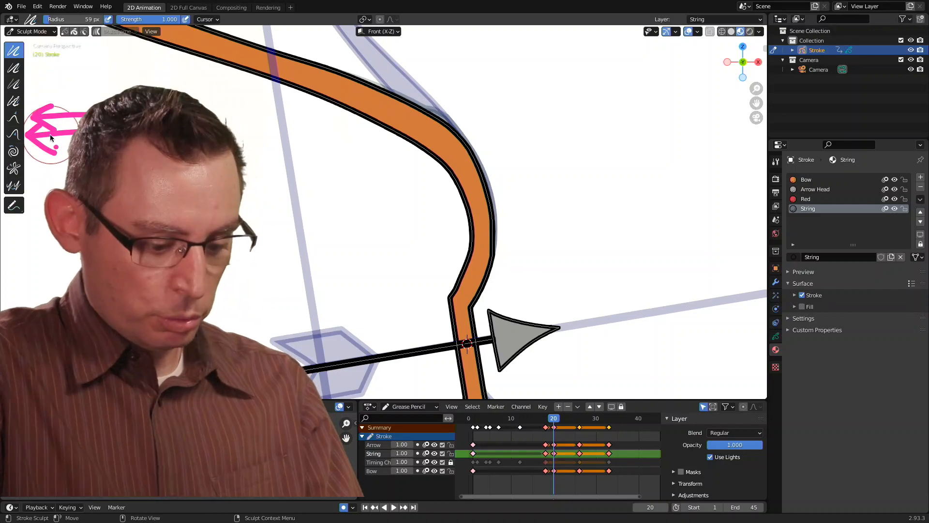
key(Escape)
- Try pulling the edges of the bow's upper bend with the Grab brush, and undo the pulls
mouse_move(356, 173)
mouse_down()
mouse_move(350, 207)
mouse_move(318, 175)
mouse_up()
shift+middle_drag(338, 186, 281, 237)
scroll(469, 183, up, 3)
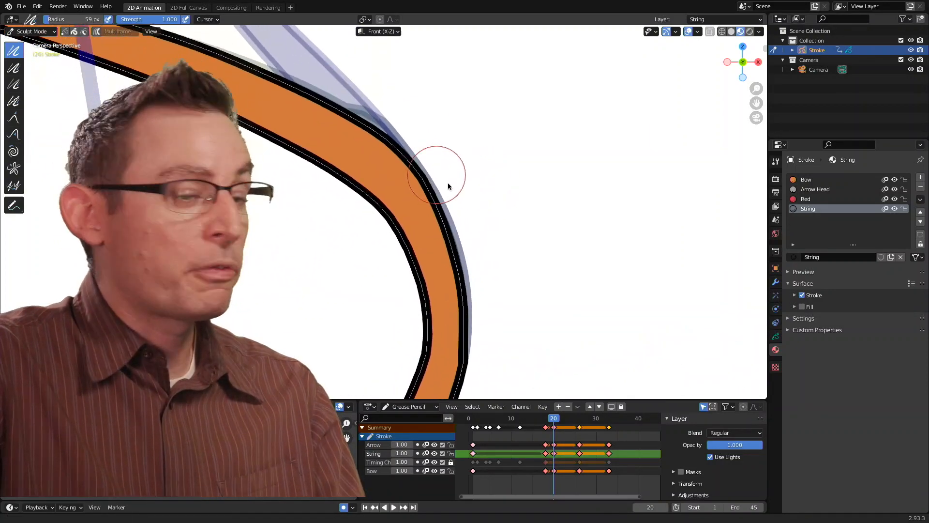
shift+middle_drag(448, 183, 458, 190)
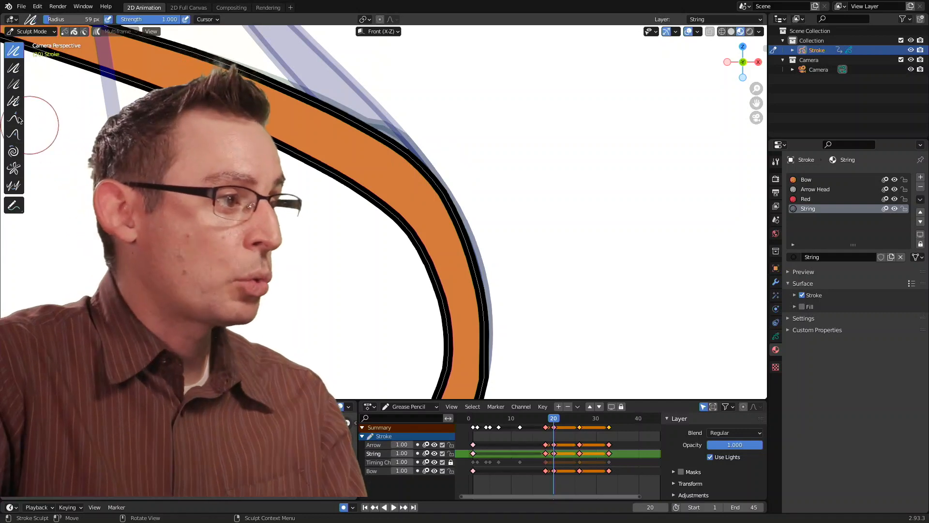
click(14, 118)
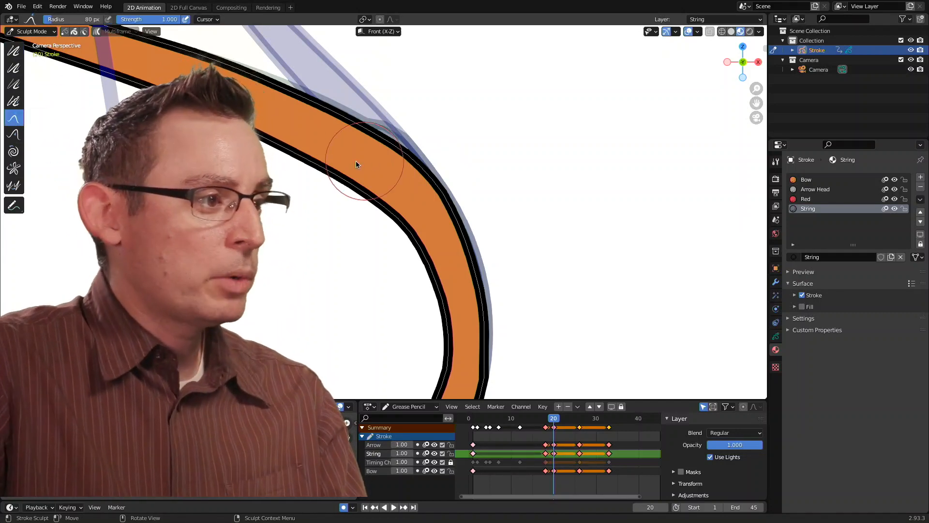
mouse_move(396, 152)
mouse_down()
mouse_move(430, 118)
mouse_move(442, 176)
mouse_move(466, 199)
mouse_move(476, 244)
mouse_move(493, 256)
mouse_up()
drag(346, 123, 370, 79)
key(ctrl+z)
key(ctrl+z)
key(ctrl+z)
key(ctrl+z)
key(ctrl+z)
key(ctrl+z)
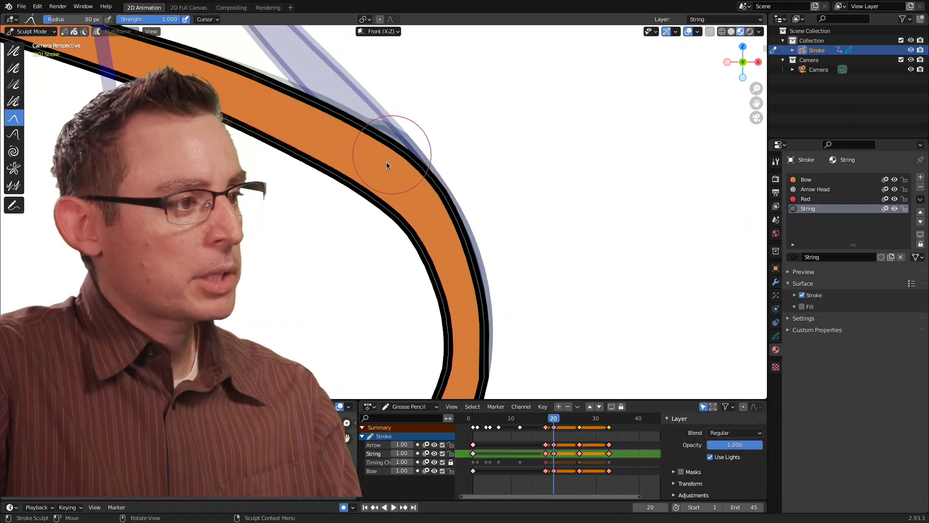
- Try reshaping the bow's whole upper limb with the Grab brush at a 235 px radius, and undo the pulls
key(f)
click(446, 185)
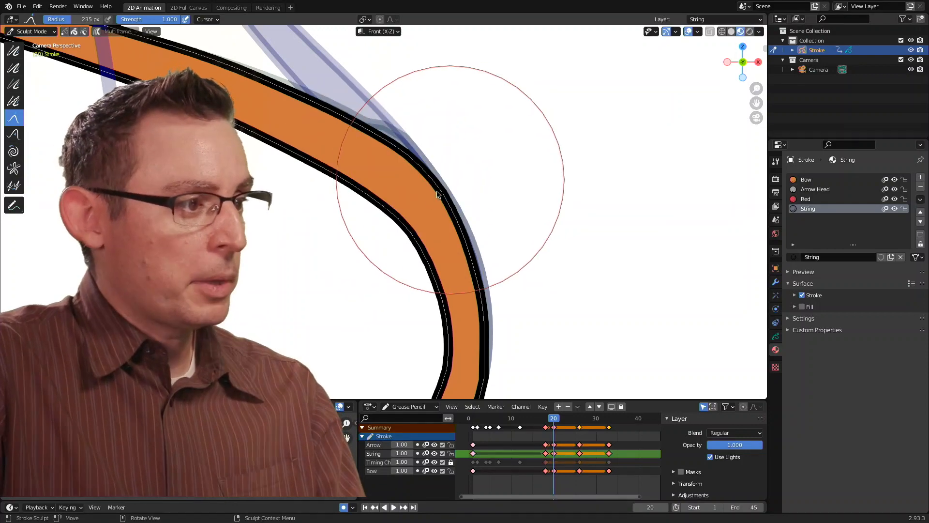
mouse_move(384, 206)
mouse_down()
mouse_move(436, 177)
mouse_move(373, 239)
mouse_move(439, 184)
mouse_move(376, 220)
mouse_move(460, 175)
mouse_move(358, 225)
mouse_move(453, 183)
mouse_move(378, 237)
mouse_move(456, 177)
mouse_move(380, 235)
mouse_move(469, 180)
mouse_move(332, 247)
mouse_move(477, 181)
mouse_move(383, 218)
mouse_move(381, 206)
mouse_up()
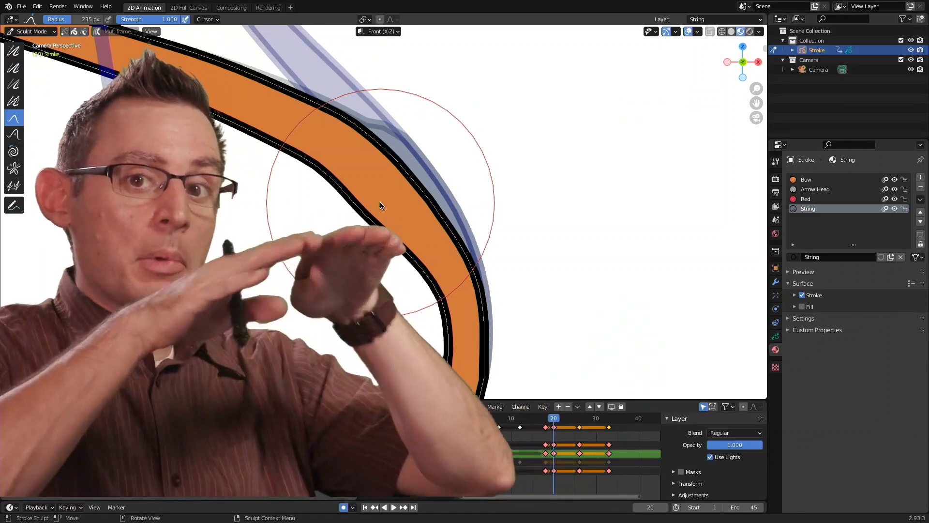
mouse_move(400, 215)
mouse_down()
mouse_move(396, 198)
mouse_move(373, 214)
mouse_move(393, 204)
mouse_move(358, 204)
mouse_up()
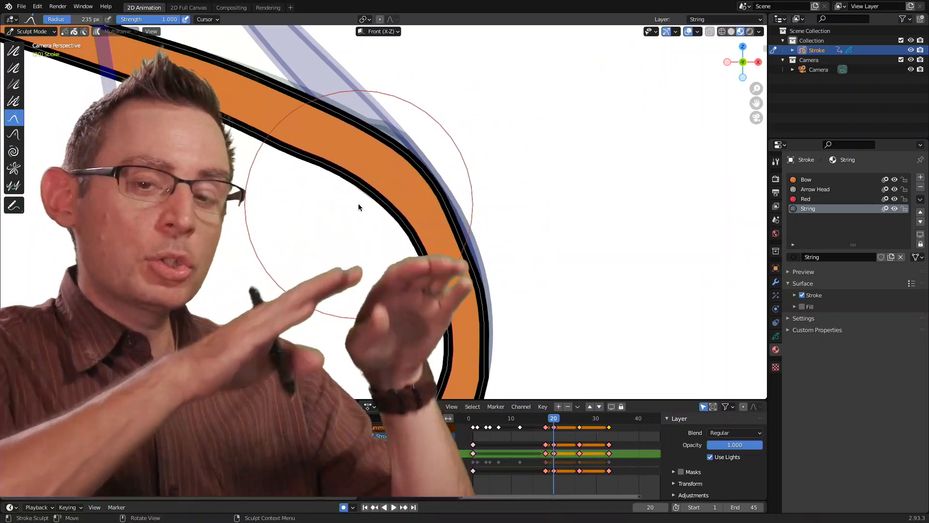
mouse_move(417, 207)
mouse_down()
mouse_move(429, 202)
mouse_move(438, 170)
mouse_up()
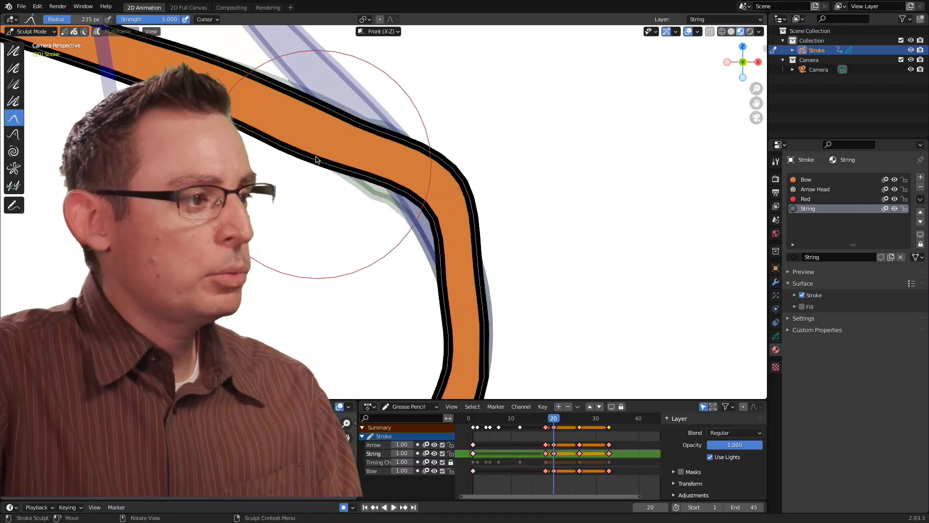
drag(315, 159, 259, 132)
drag(452, 235, 481, 275)
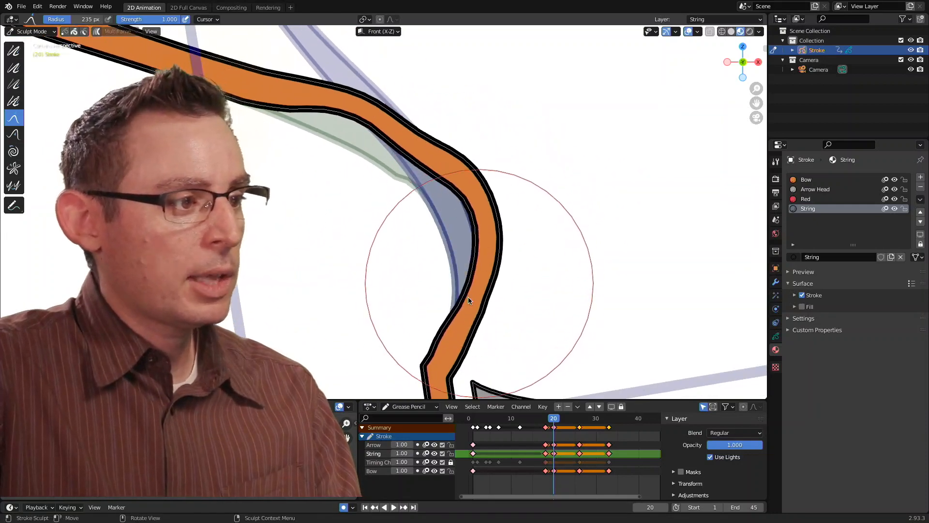
key(ctrl+z)
key(ctrl+z)
key(ctrl+z)
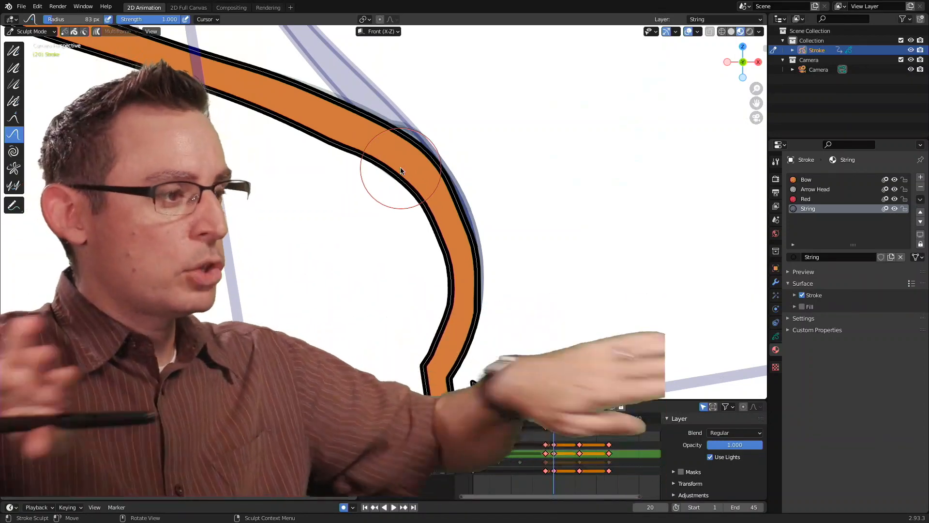
- Distort the bow's upper bend with back-and-forth strokes of the Push brush at an 83 px radius
drag(422, 188, 447, 167)
mouse_move(487, 135)
mouse_down()
mouse_move(394, 207)
mouse_move(386, 212)
mouse_move(477, 144)
mouse_move(374, 210)
mouse_move(394, 196)
mouse_move(450, 190)
mouse_move(426, 247)
mouse_move(424, 209)
mouse_move(466, 244)
mouse_up()
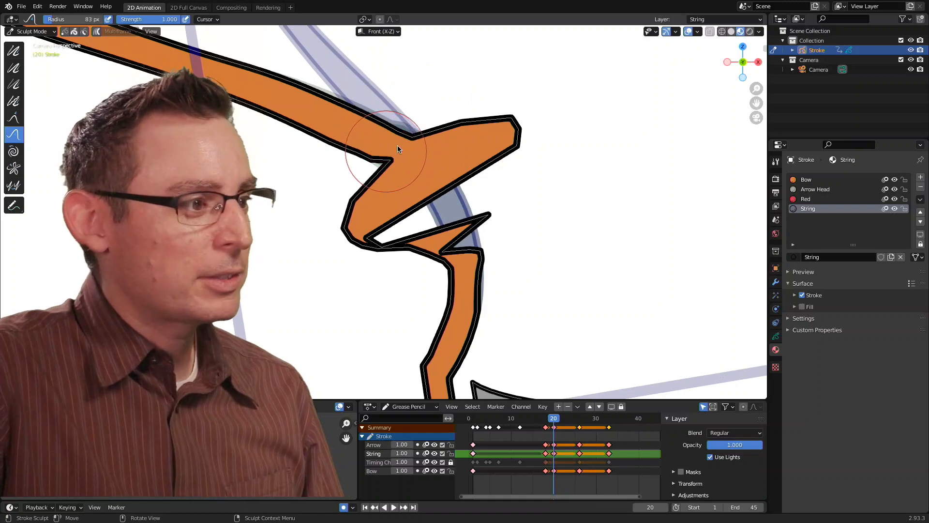
- Try another Push brush stroke across the bow limb beside the upper bend, and undo the Push distortions
mouse_move(393, 147)
mouse_down()
mouse_move(361, 156)
mouse_move(348, 126)
mouse_up()
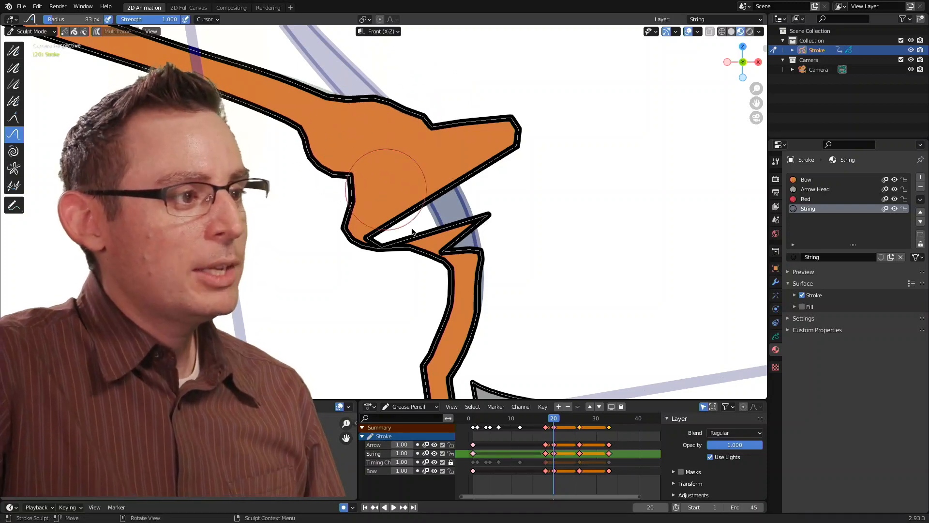
key(ctrl+z)
key(ctrl+z)
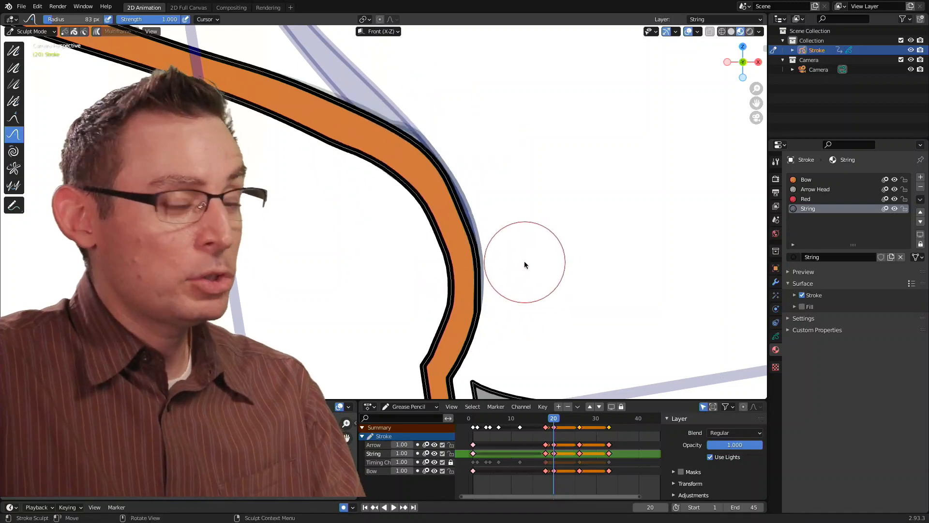
- Pull the bow's upper bend and upper limb outward with the Grab brush at a 235 px radius, and undo the last pull
click(17, 120)
drag(429, 188, 450, 177)
drag(445, 275, 466, 272)
drag(322, 137, 326, 116)
scroll(452, 213, down, 2)
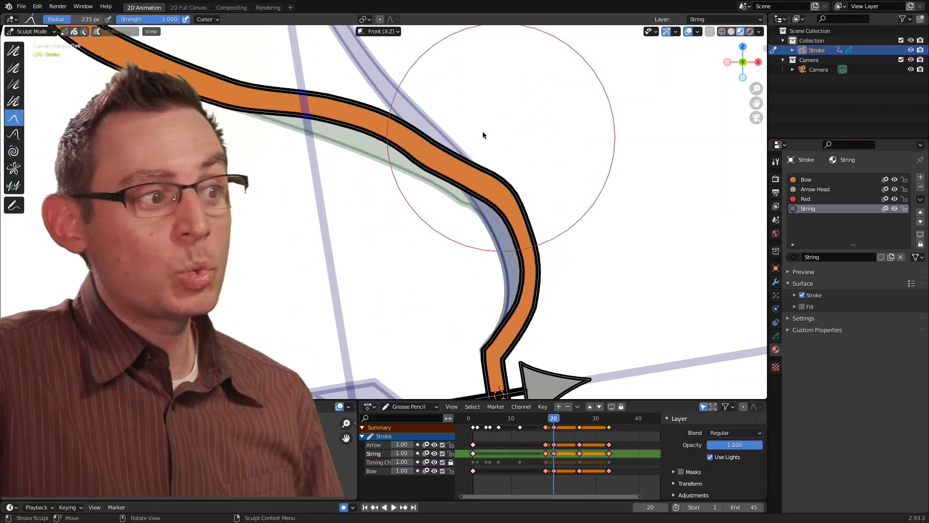
key(ctrl+z)
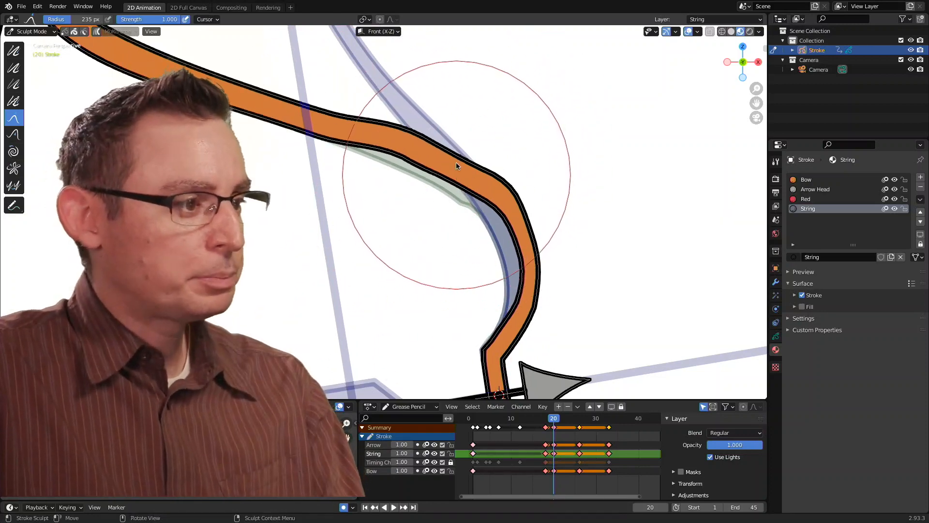
- Refine the curve of the bow's upper bend by nudging its inner and outer edges with the Grab brush
scroll(493, 180, up, 4)
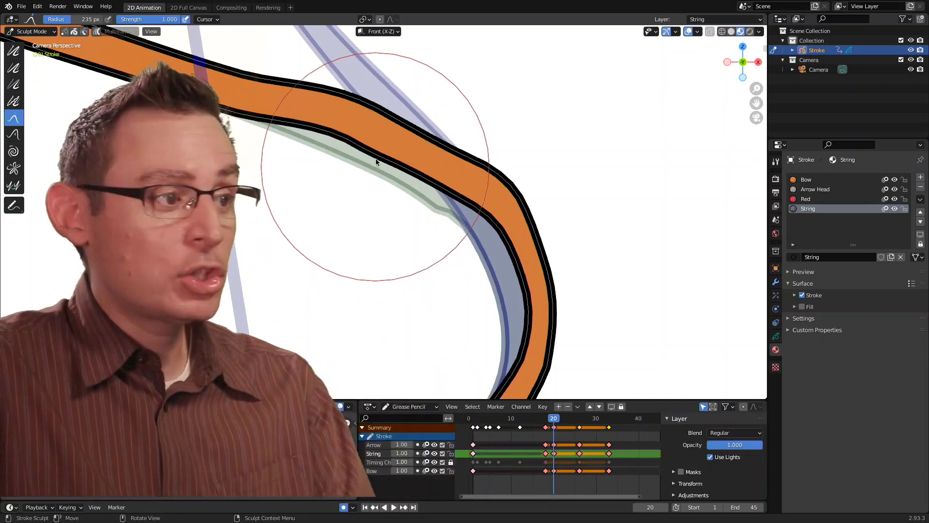
mouse_move(293, 125)
shift+mouse_down()
mouse_move(461, 201)
mouse_move(466, 222)
mouse_move(508, 247)
mouse_move(514, 349)
shift+mouse_up()
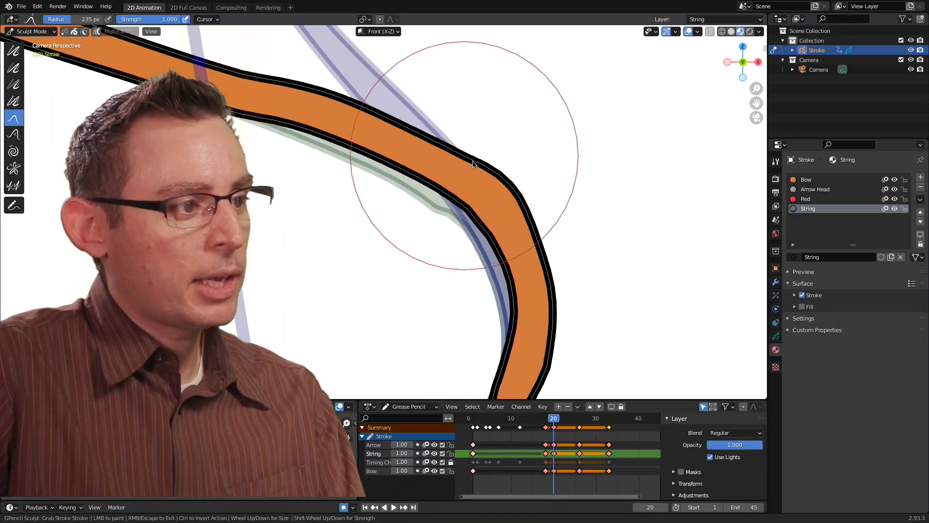
drag(548, 301, 536, 364)
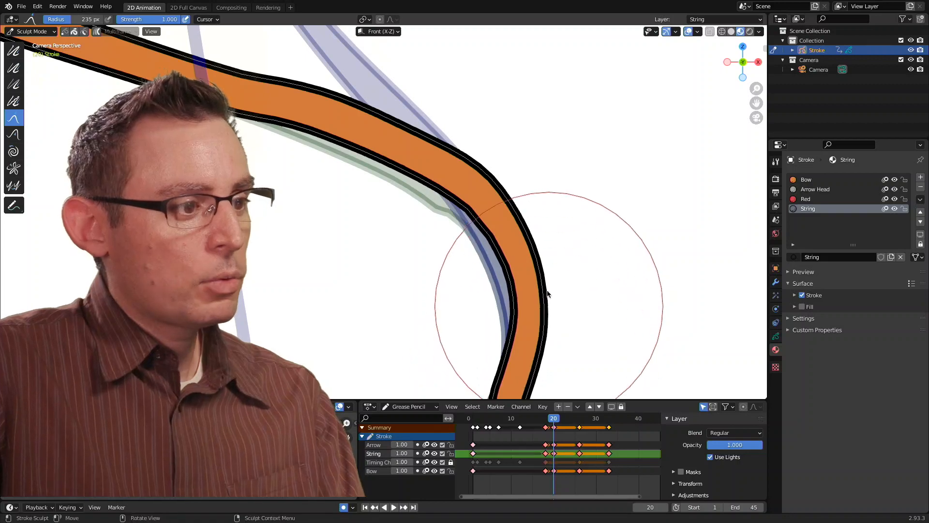
scroll(554, 251, down, 3)
drag(456, 226, 467, 216)
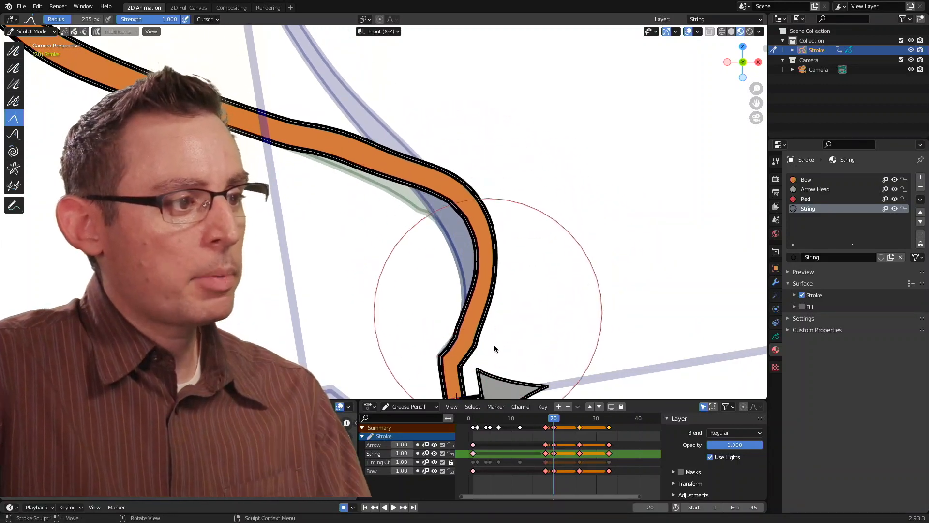